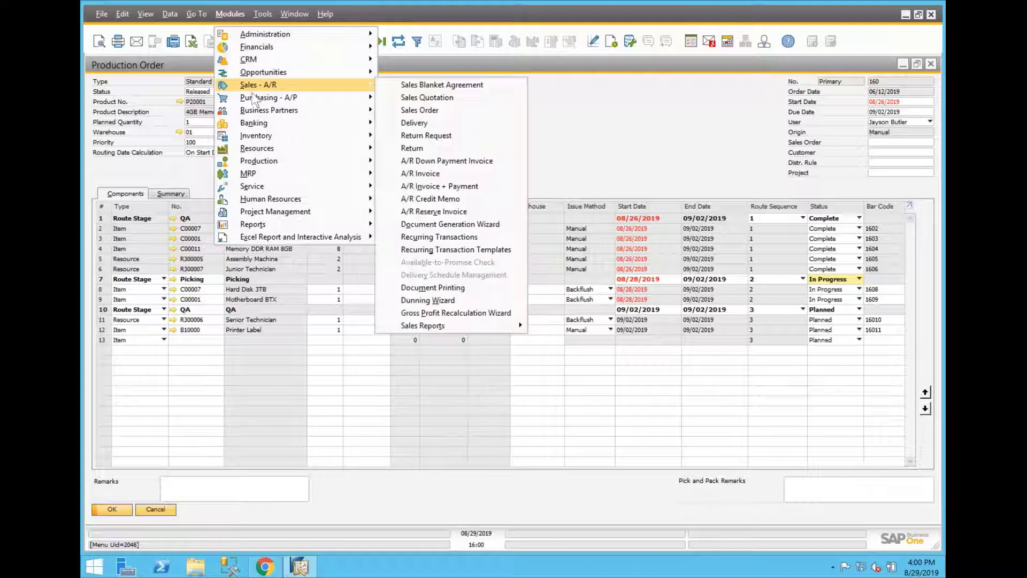
mouse_move(259, 166)
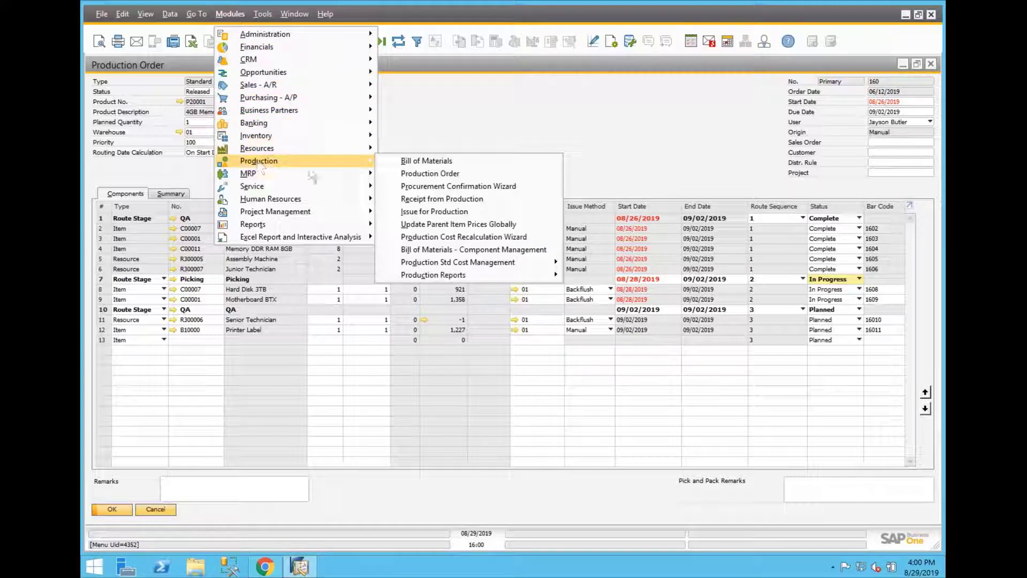
mouse_move(434, 277)
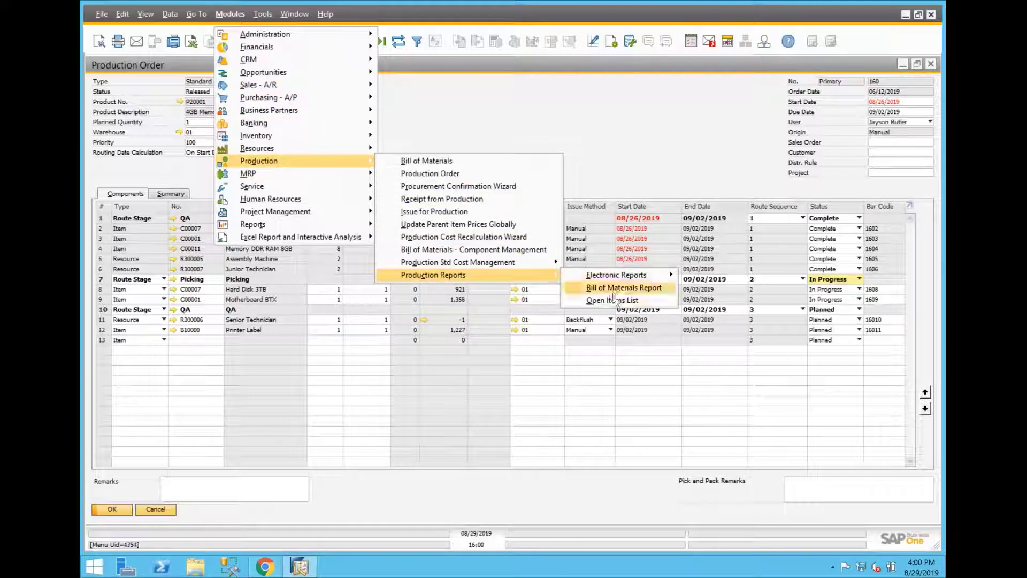
left_click(635, 153)
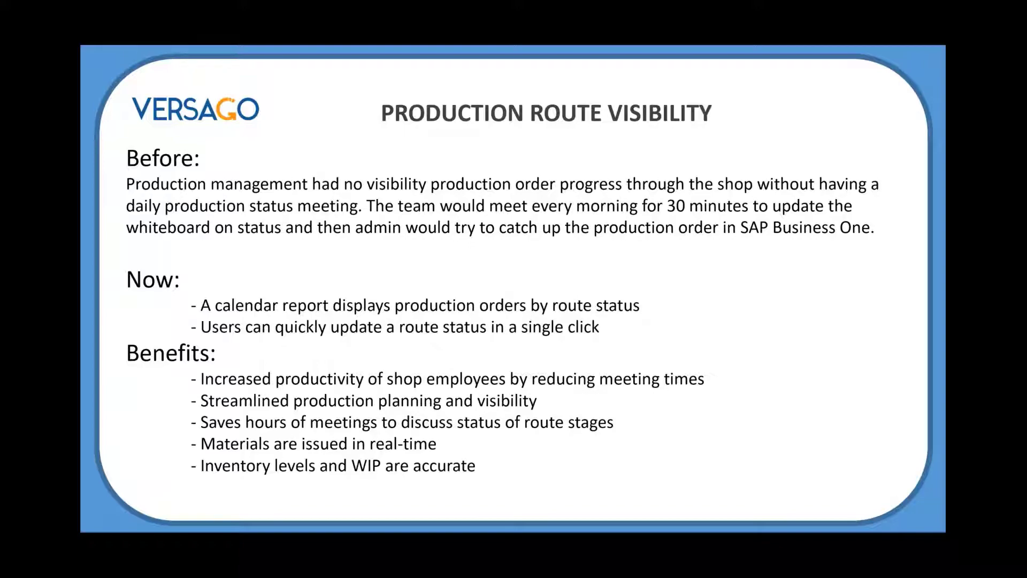
Switch to Chrome, run the Production Calendar report for all route stages and statuses, and hide the filter fields
key("alt+Tab")
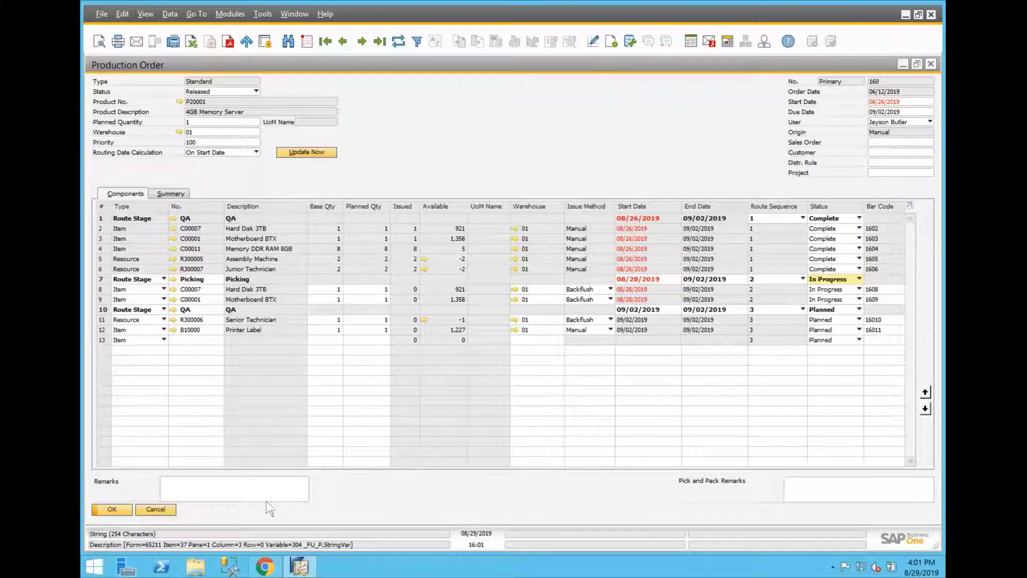
left_click(265, 566)
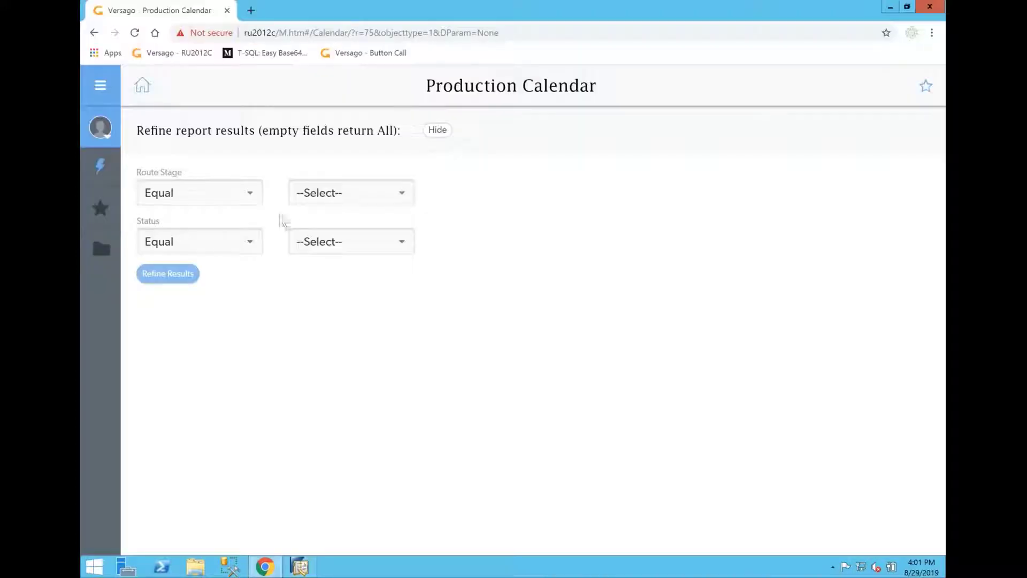
left_click(328, 193)
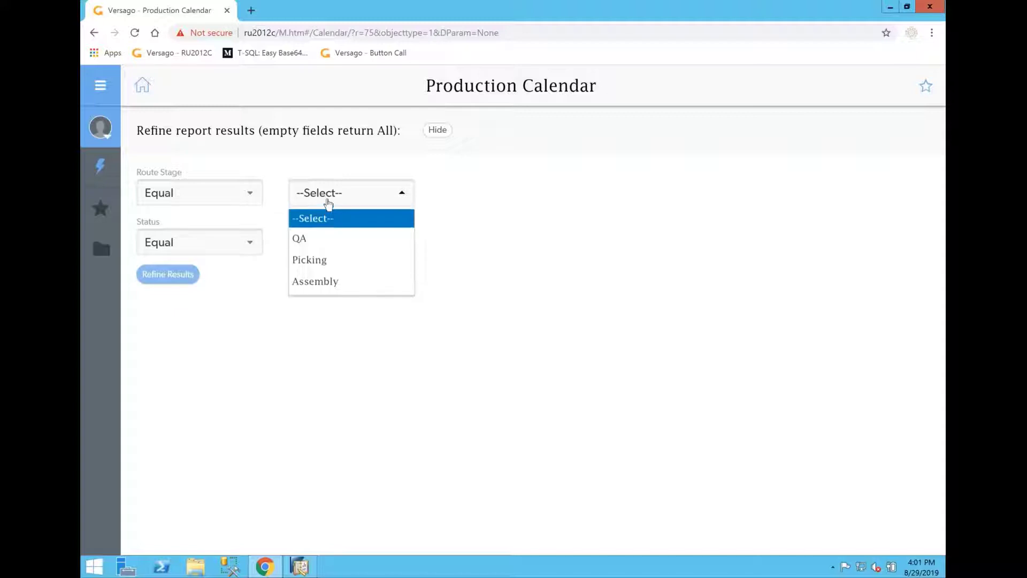
left_click(304, 168)
left_click(326, 245)
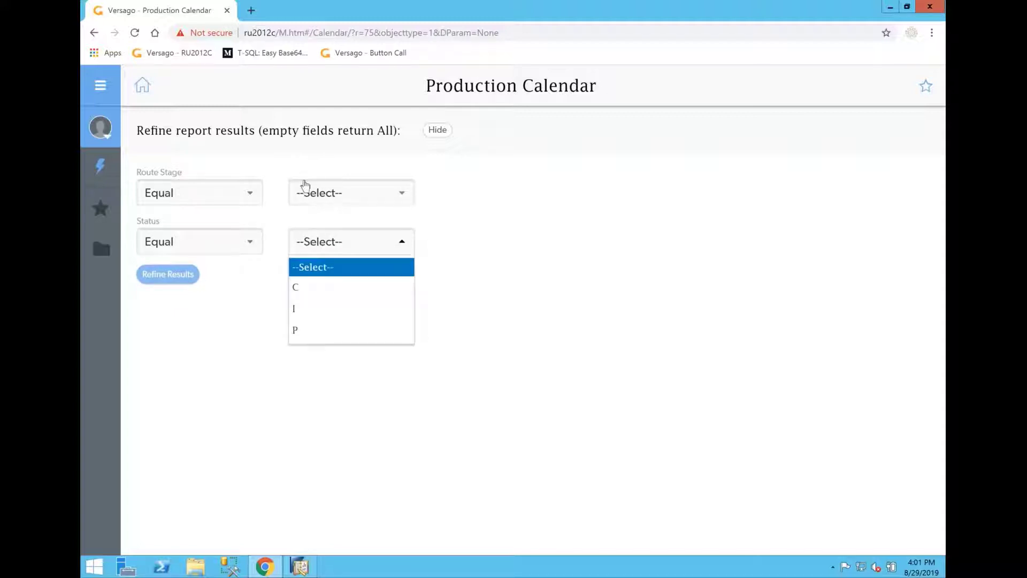
left_click(296, 156)
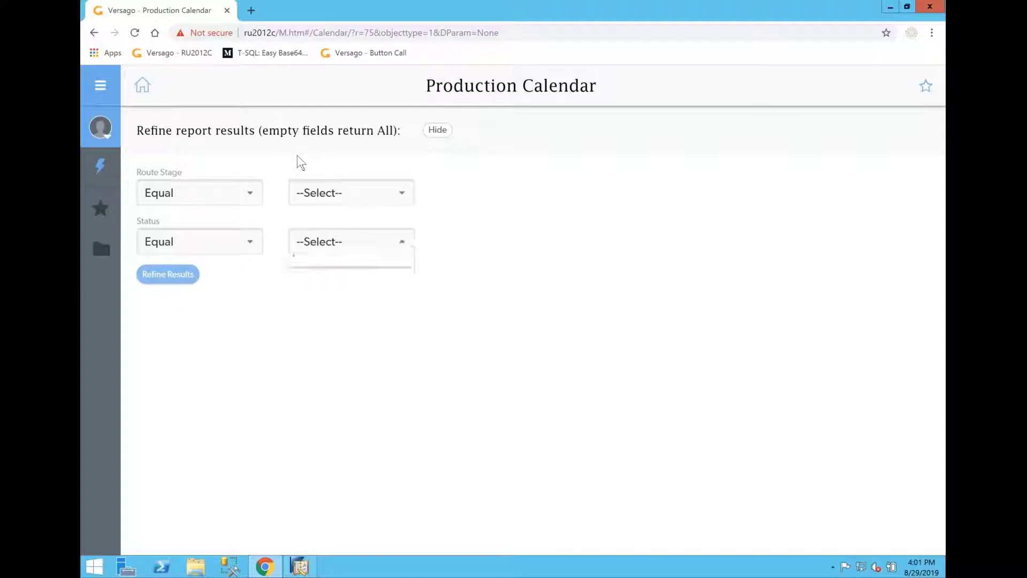
left_click(172, 275)
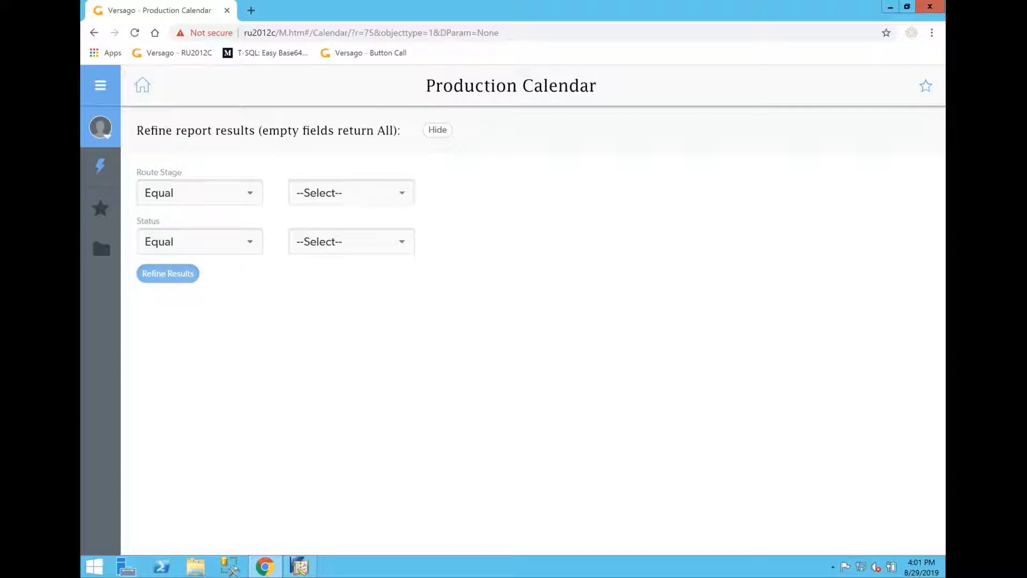
left_click(438, 131)
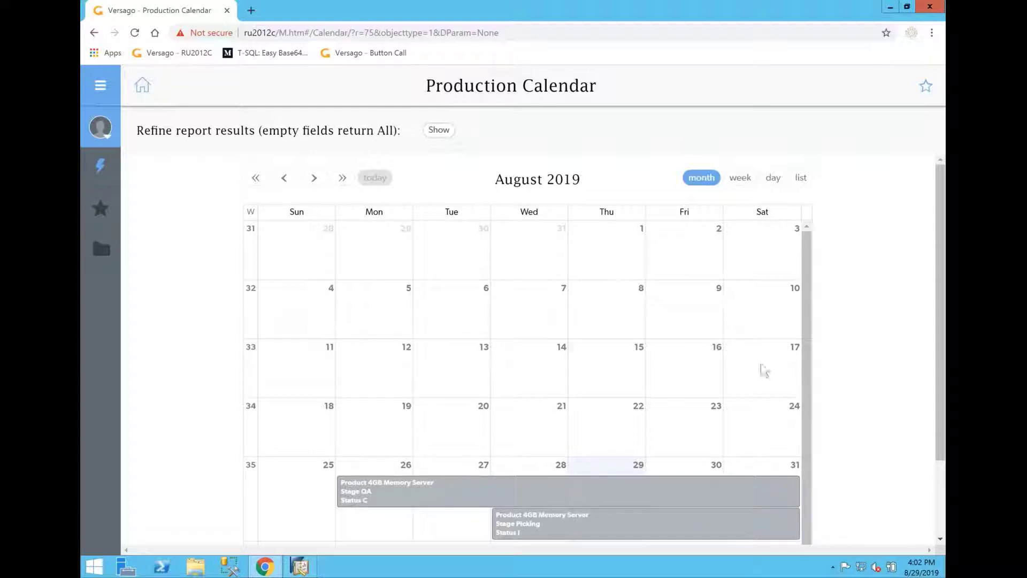
Show September 2019 in the production calendar and filter it to the Assembly route stage
left_click(315, 178)
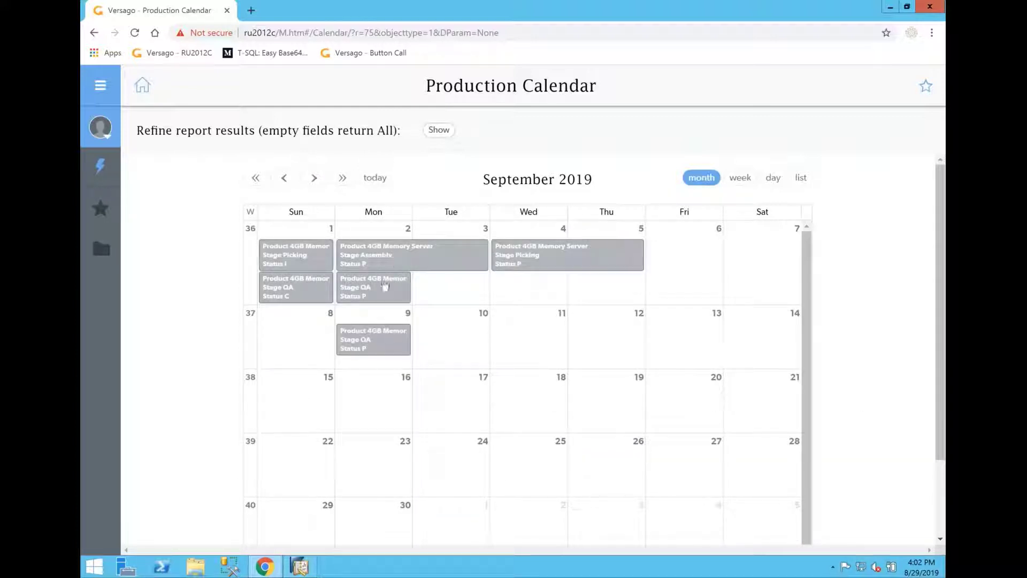
left_click(438, 130)
left_click(376, 201)
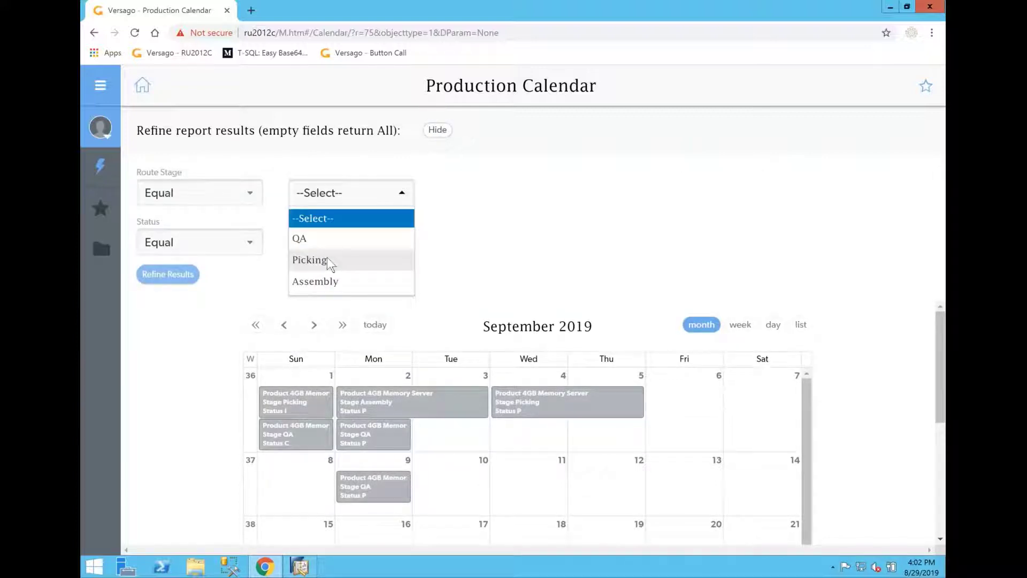
left_click(325, 281)
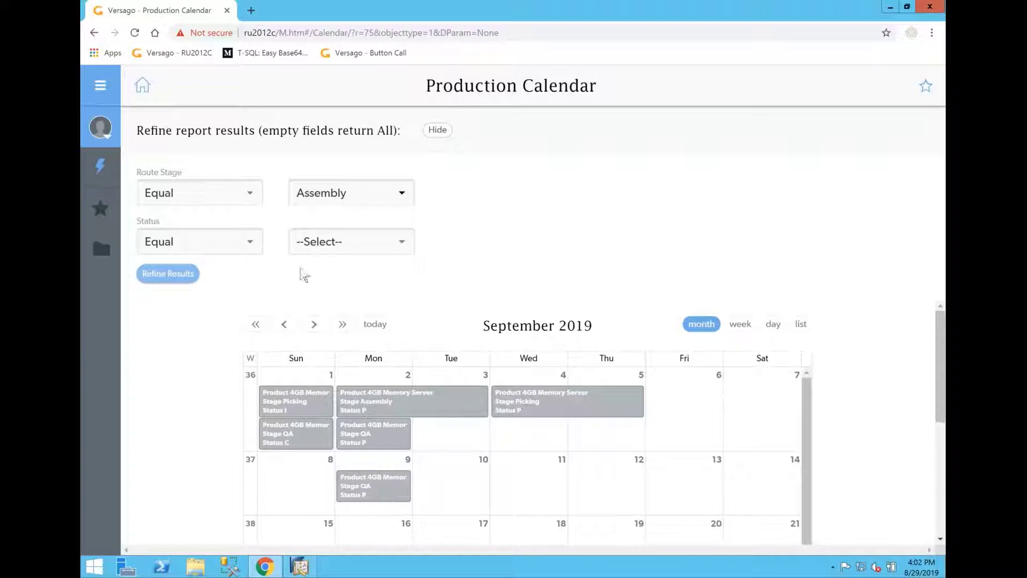
left_click(167, 274)
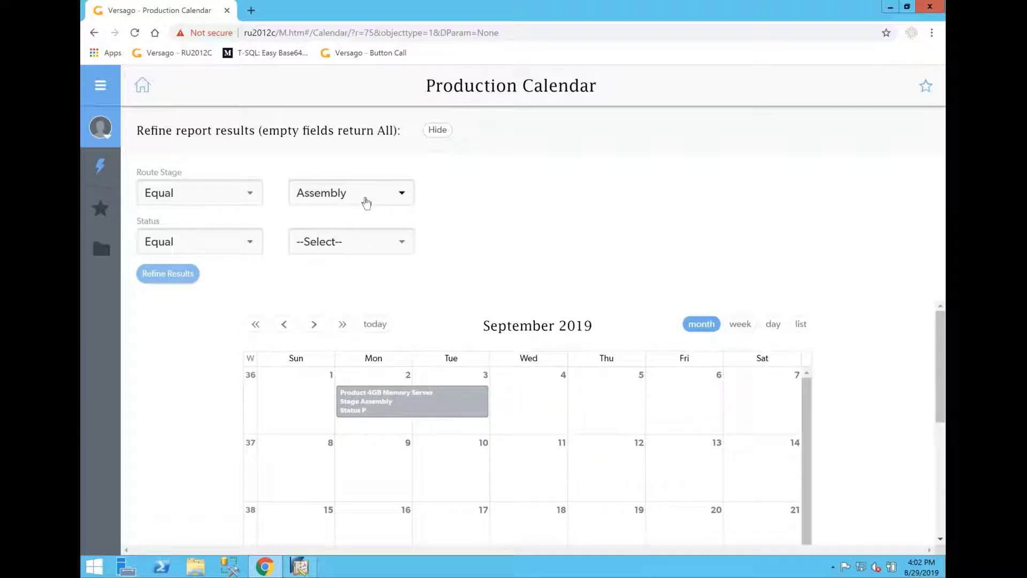
Clear the route stage filter and refresh the calendar for all stages
left_click(364, 201)
left_click(356, 218)
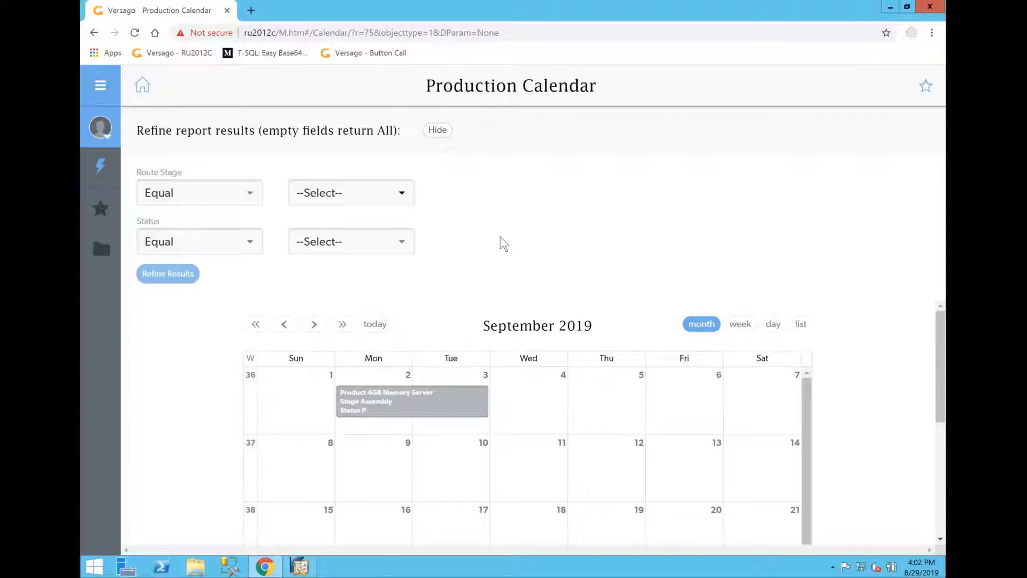
left_click(193, 272)
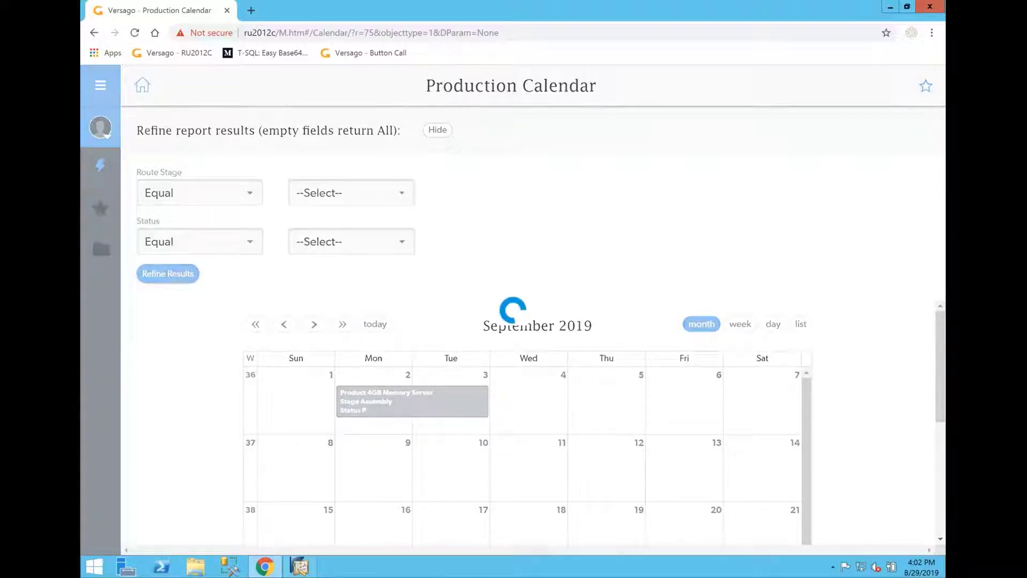
Display the production calendar as a list and review the route stage entries for the first week of September 2019
left_click(800, 324)
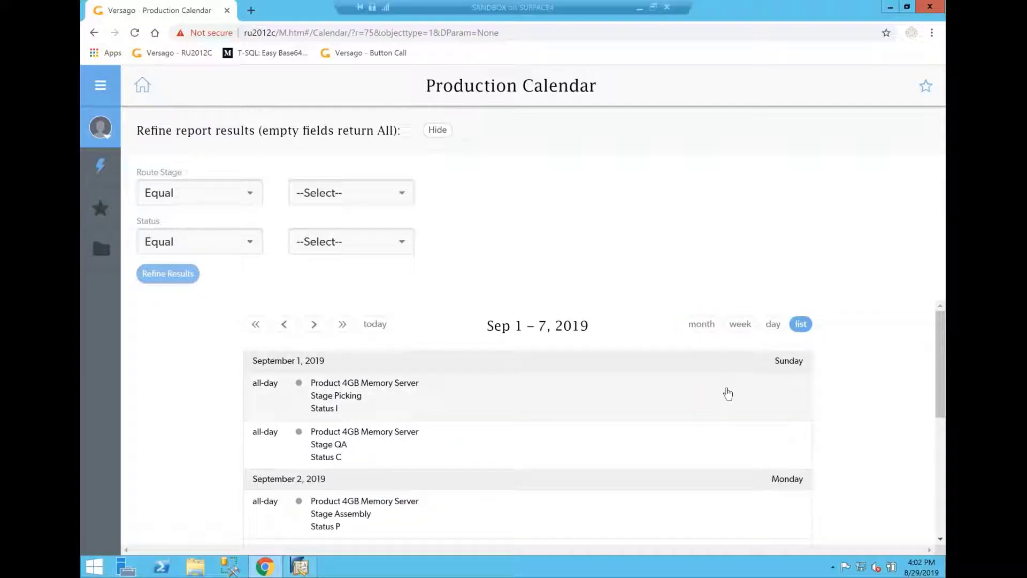
scroll(726, 392, "down", 2)
scroll(727, 393, "down", 2)
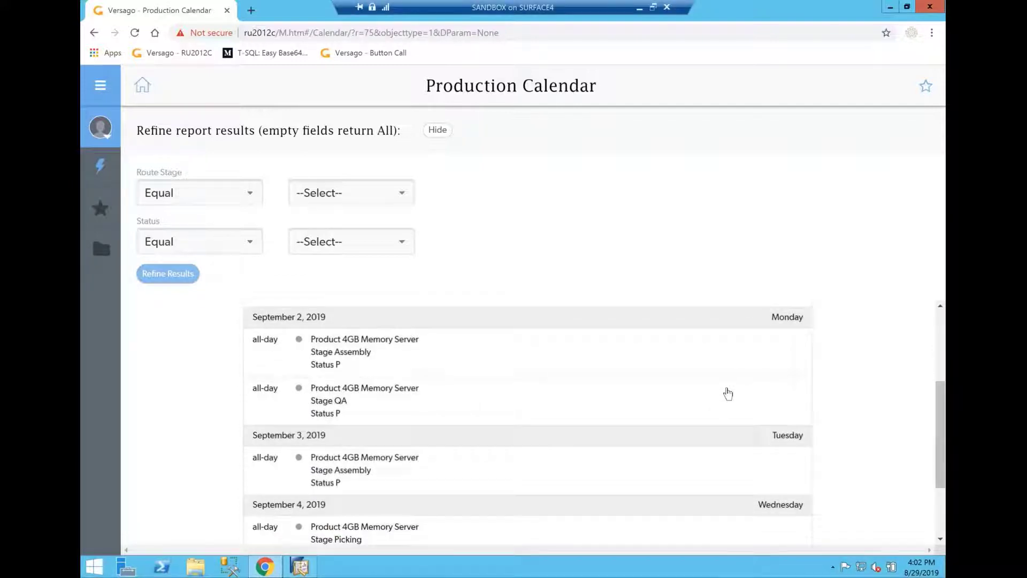
scroll(727, 393, "up", 3)
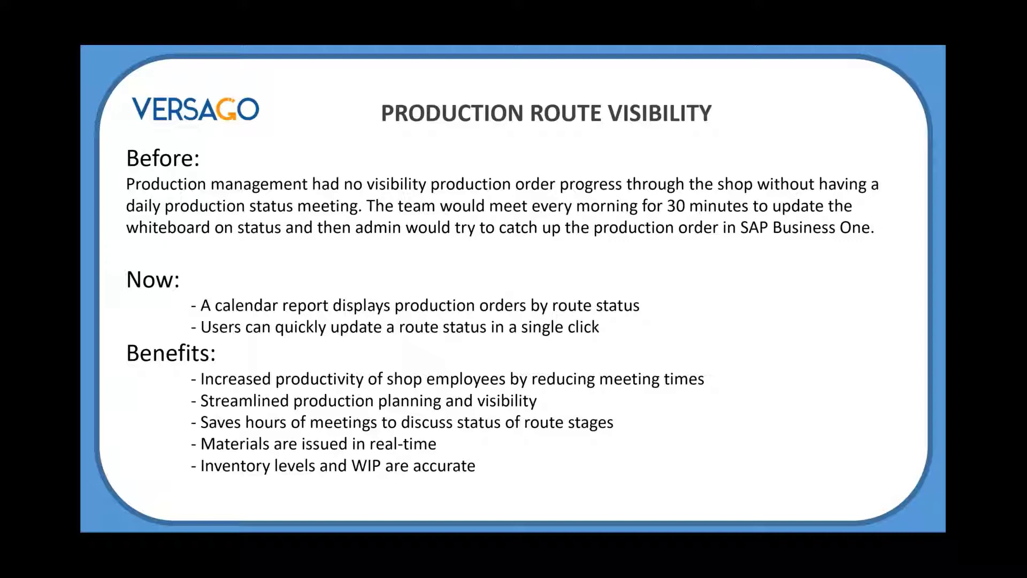
Open the Stage Status report from the September 1 Picking entry and expand the production order to list its route stages
key("alt+Tab")
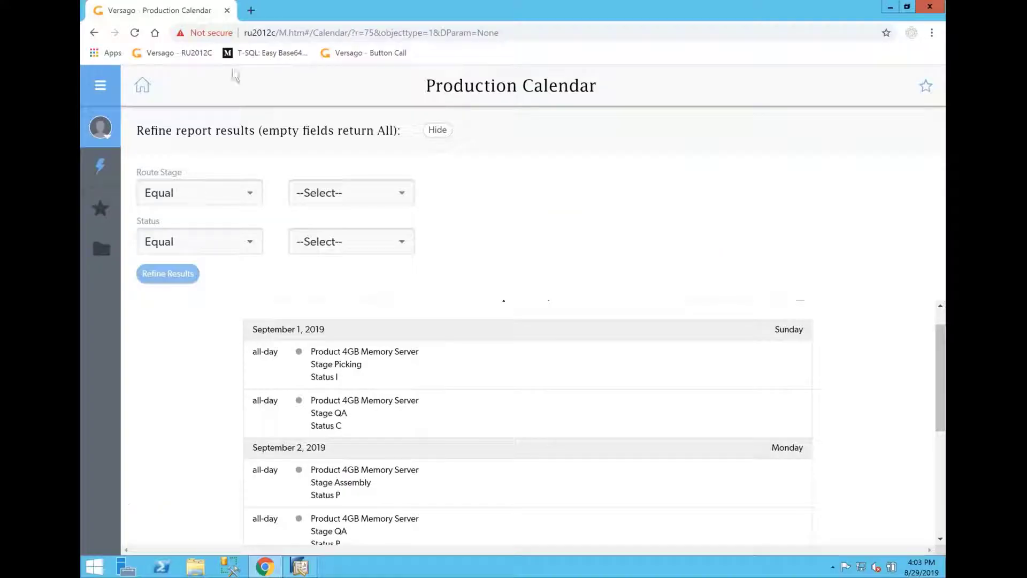
left_click(356, 365)
left_click(535, 154)
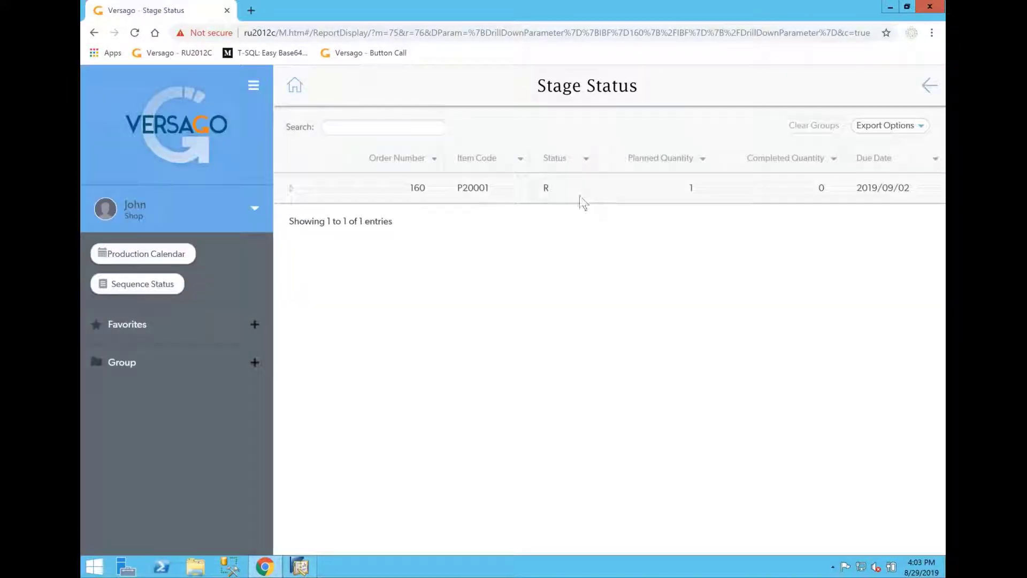
left_click(291, 188)
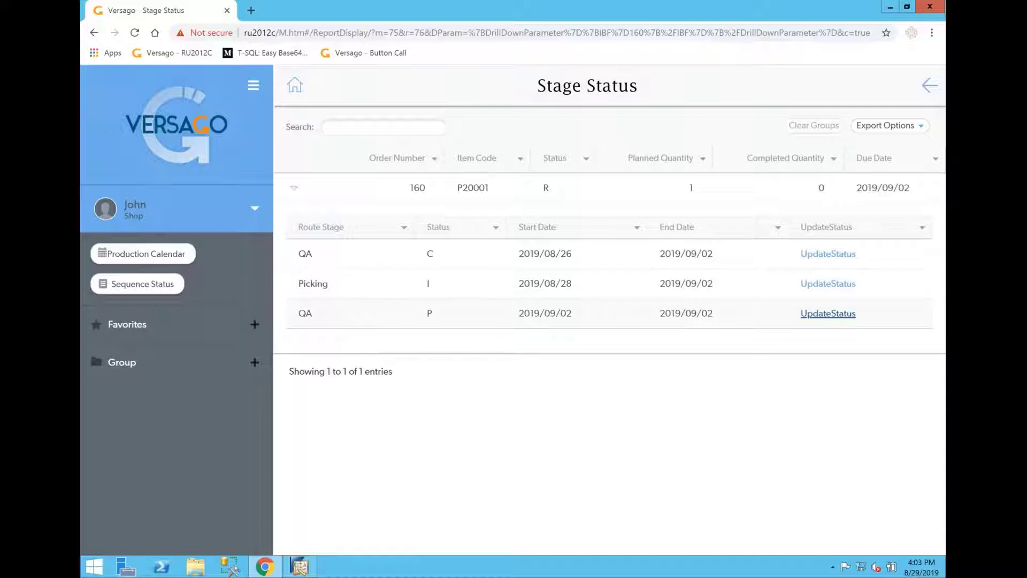
Open the status update form for the QA stage starting 2019/09/02 and set its Stage_Status to I
left_click(843, 314)
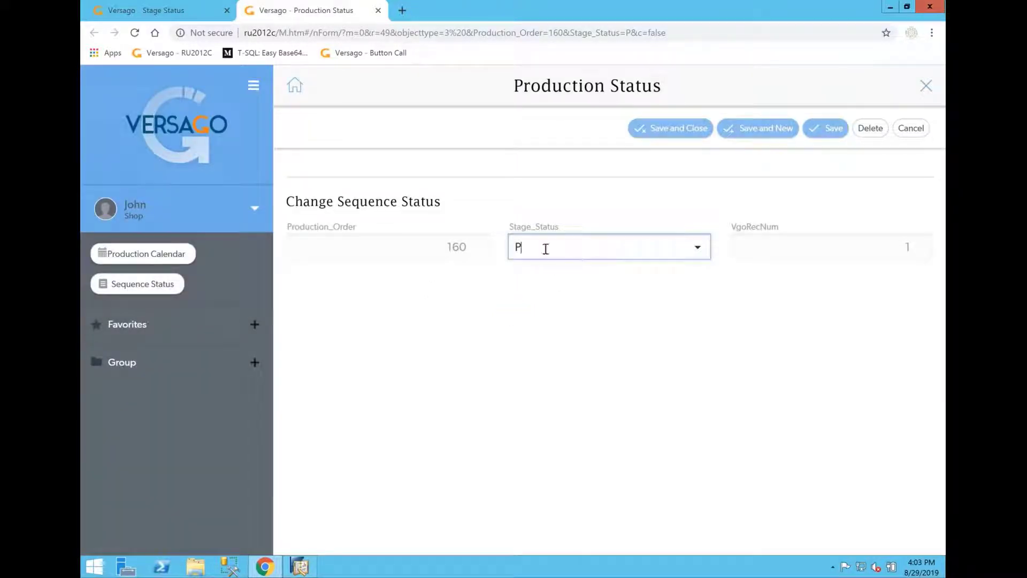
left_click(698, 247)
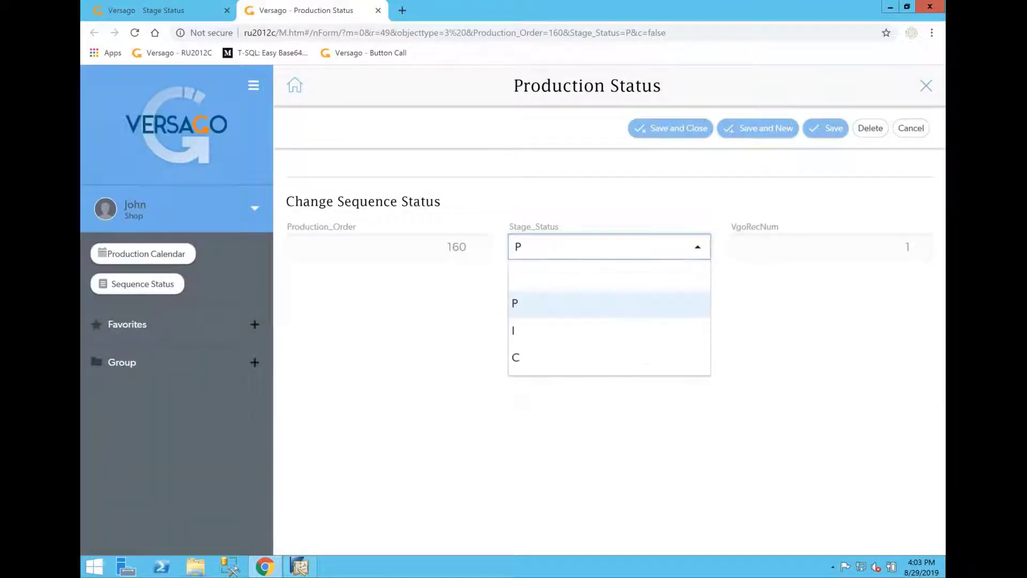
left_click(525, 318)
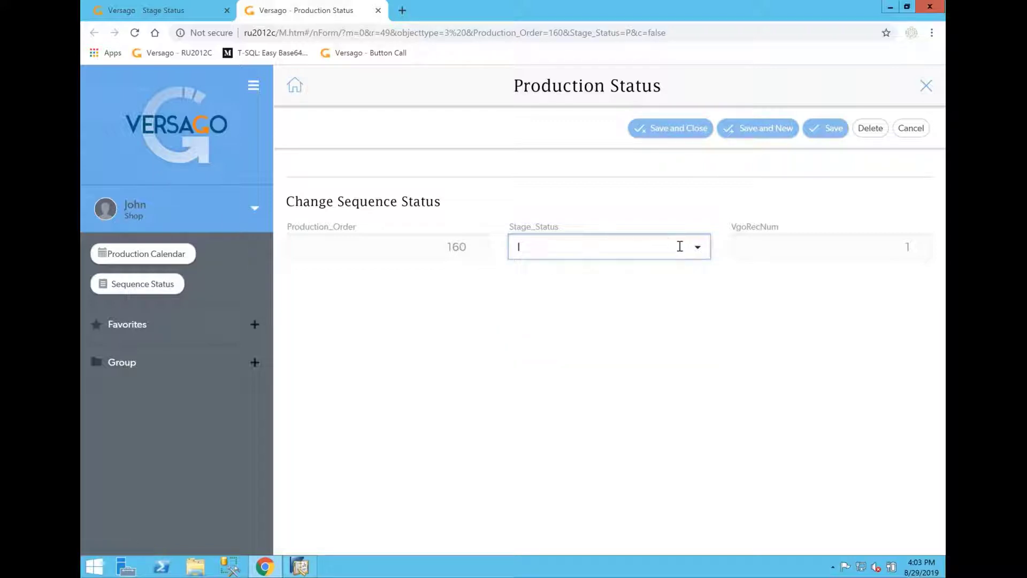
left_click(697, 251)
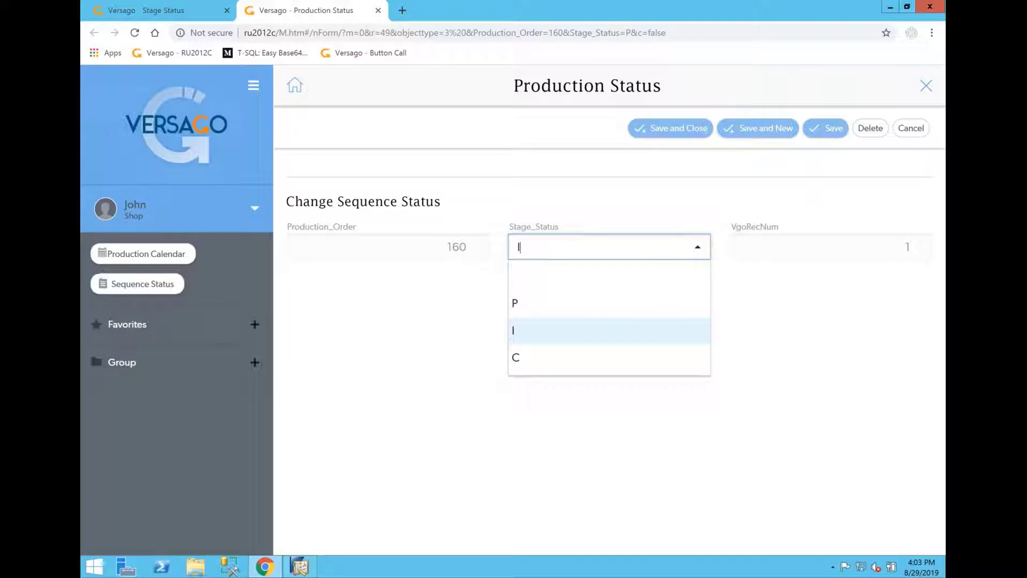
Run the Sequence Status report without filters and open the status update form for the QA stage starting 2019/08/26
left_click(130, 285)
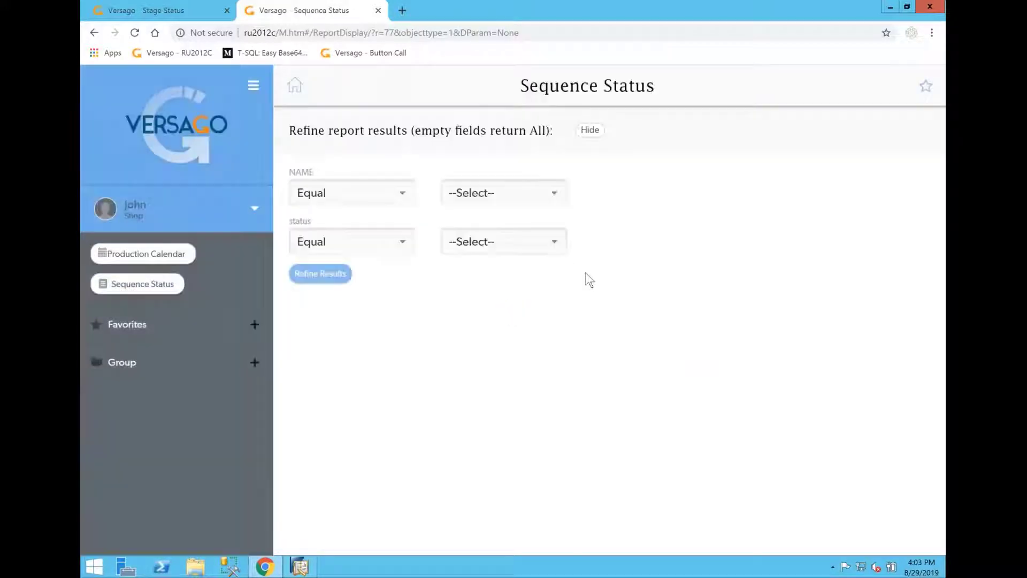
left_click(329, 275)
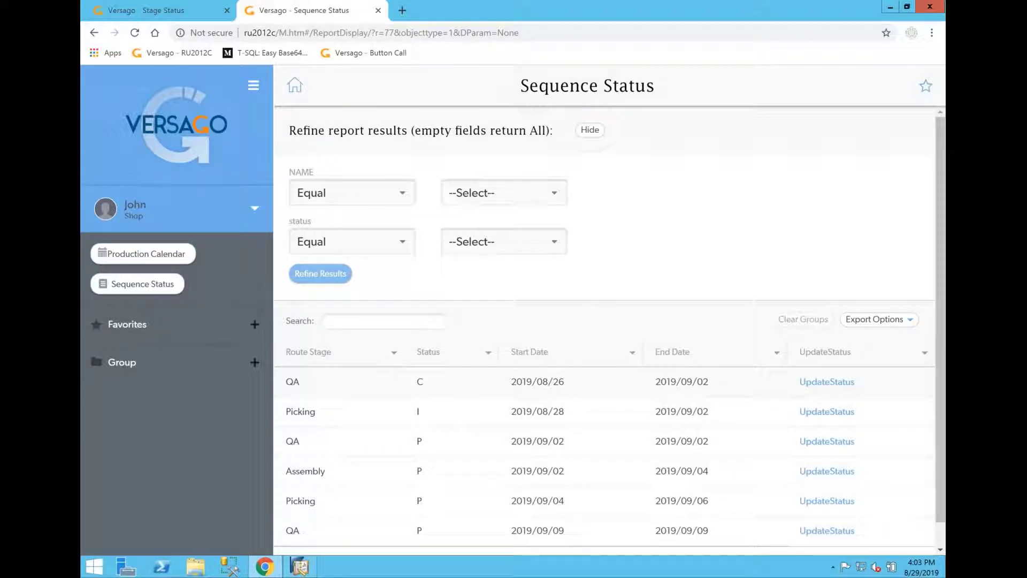
left_click(814, 385)
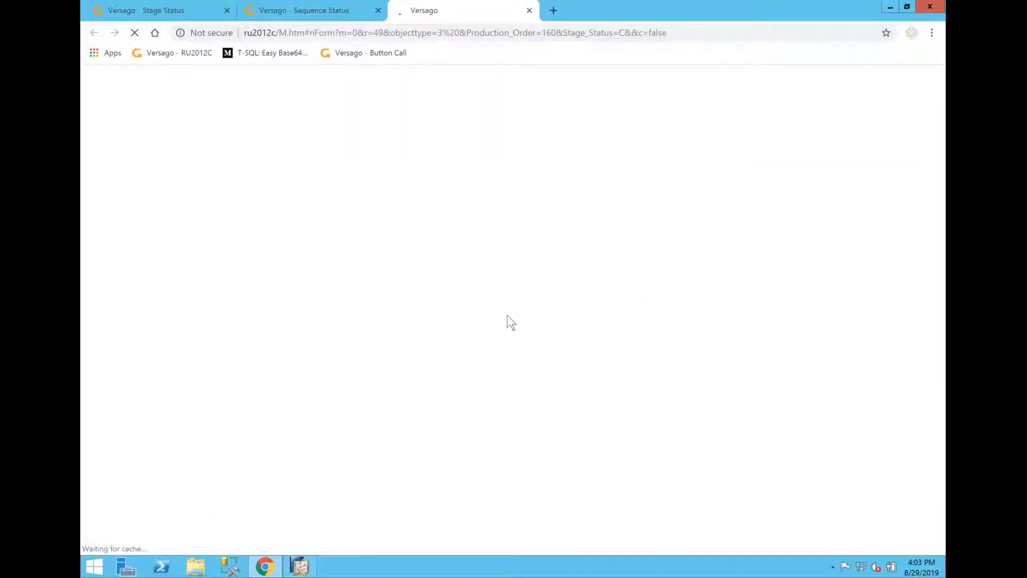